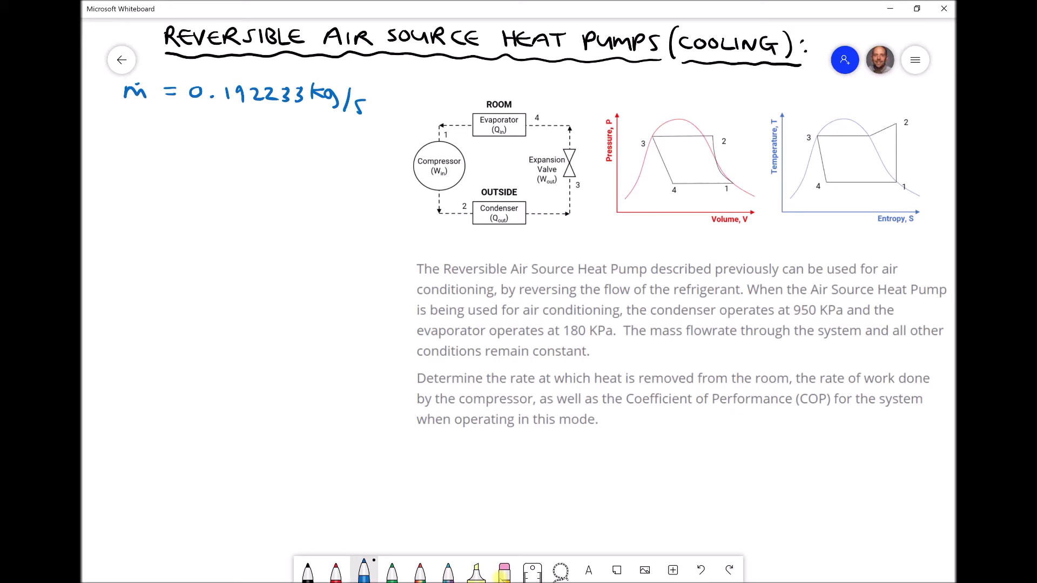
- Circle state 4 in blue, then in black arrow both paragraphs and underline 950 kPa and 180 kPa
mouse_move(826, 177)
left_mouse_down()
mouse_move(810, 193)
mouse_move(830, 181)
left_mouse_up()
left_click(308, 569)
mouse_move(382, 261)
left_mouse_down()
mouse_move(409, 271)
mouse_move(391, 273)
left_mouse_up()
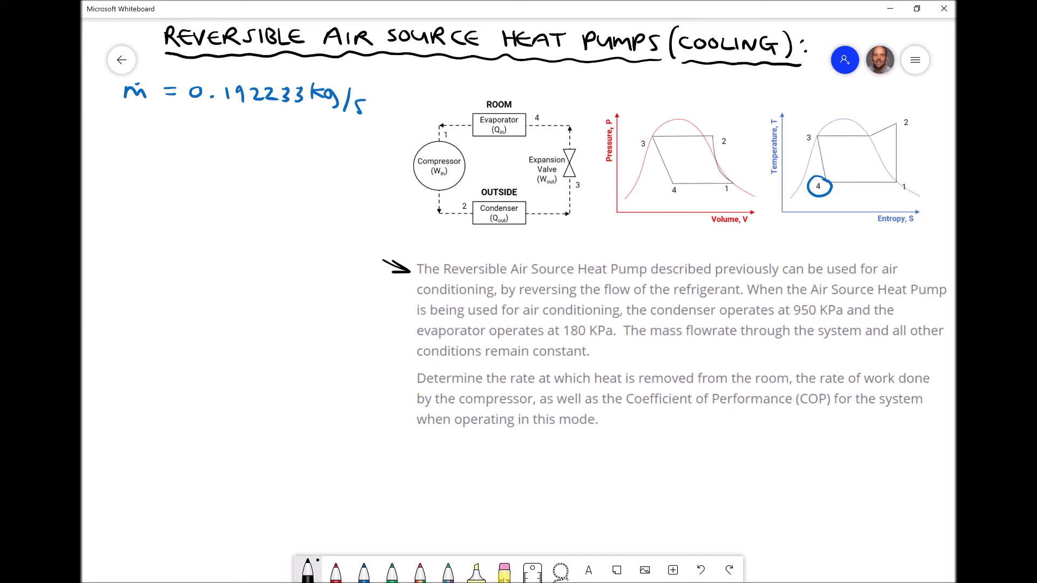
left_click_drag(839, 319, 790, 320)
left_click_drag(612, 340, 562, 342)
mouse_move(378, 359)
left_mouse_down()
mouse_move(411, 377)
mouse_move(393, 380)
left_mouse_up()
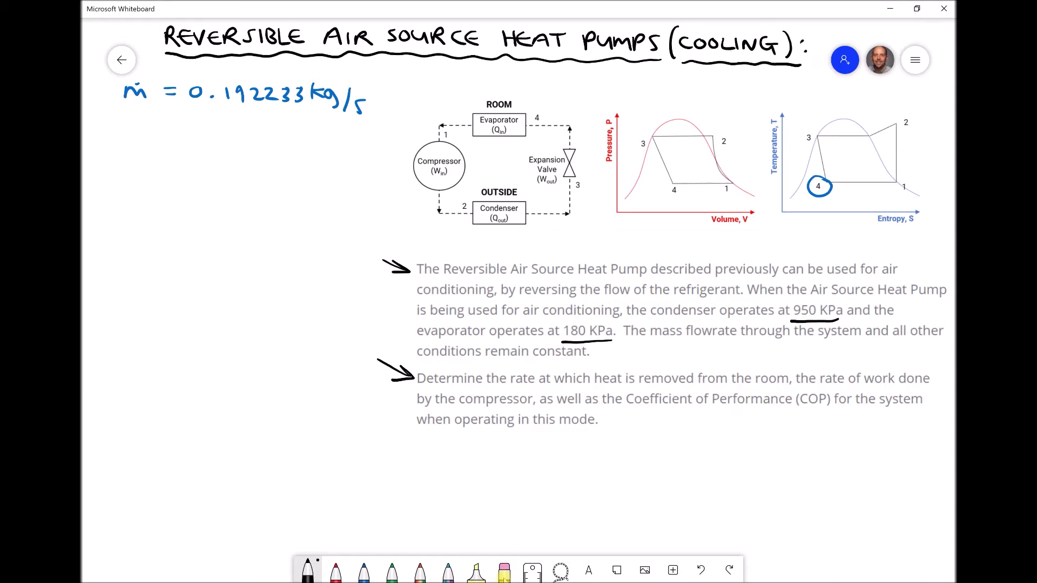
- In red ink at the lower left, write 'h1 to h4' and below it 'ϕin, Pin, CoP'
left_click(336, 570)
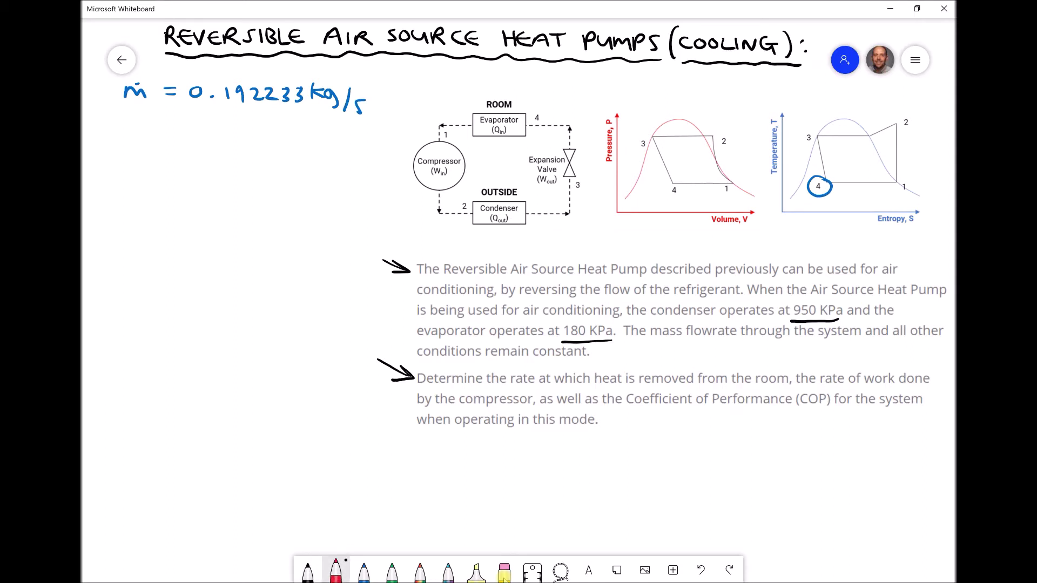
left_click_drag(126, 466, 152, 499)
left_click_drag(171, 474, 184, 493)
mouse_move(185, 486)
left_mouse_down()
mouse_move(206, 474)
mouse_move(232, 505)
left_mouse_up()
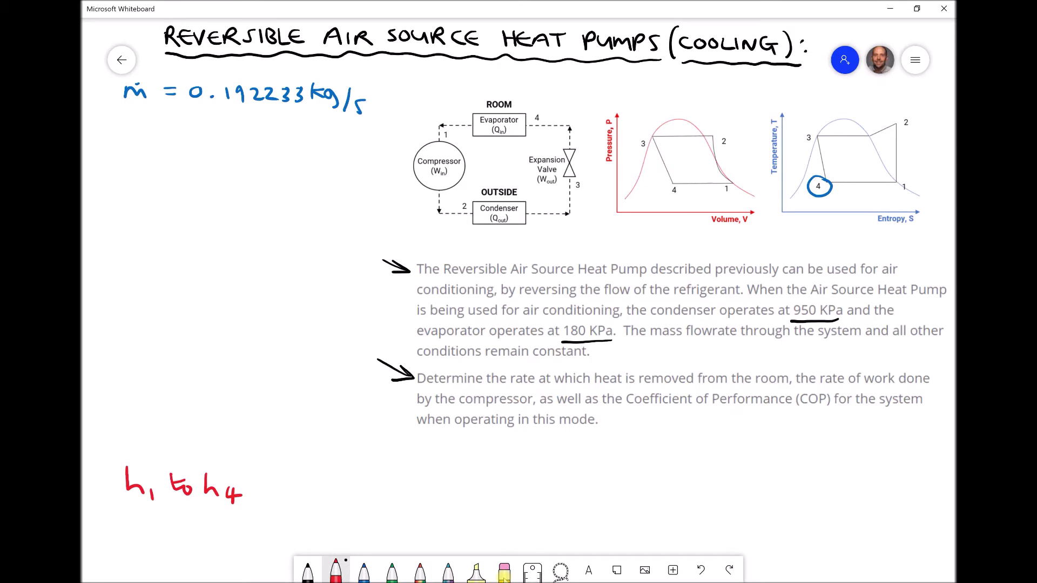
mouse_move(131, 512)
left_mouse_down()
mouse_move(132, 534)
mouse_move(138, 521)
mouse_move(128, 527)
mouse_move(182, 545)
left_mouse_up()
left_click_drag(210, 517, 211, 536)
mouse_move(211, 518)
left_mouse_down()
mouse_move(254, 546)
mouse_move(293, 529)
mouse_move(304, 540)
mouse_move(306, 528)
left_mouse_up()
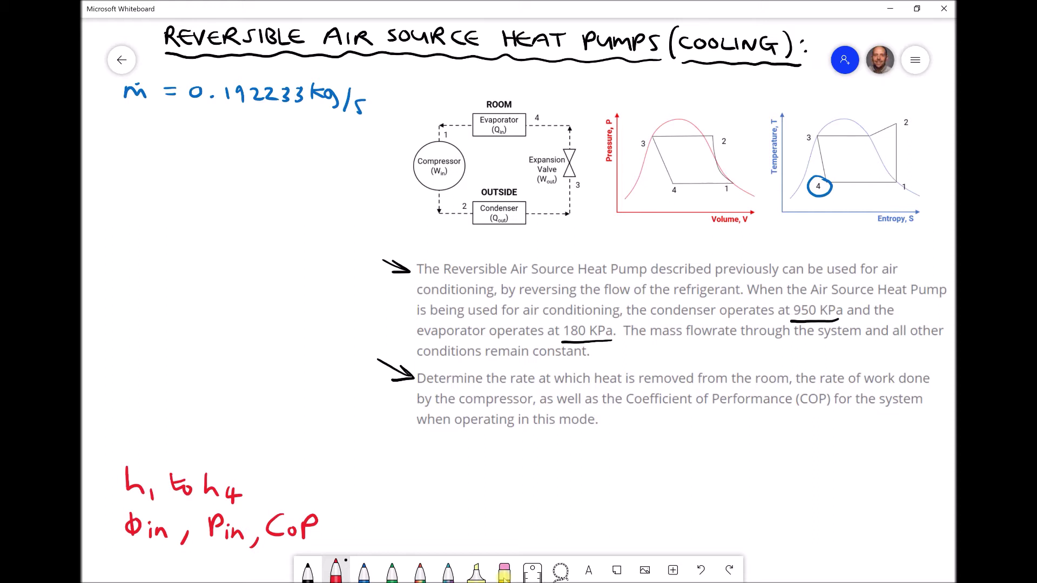
- In blue, circle P-V points 3 and 2 and write 'P2 = P3 = 950 kPa' under ṁ
left_click(363, 572)
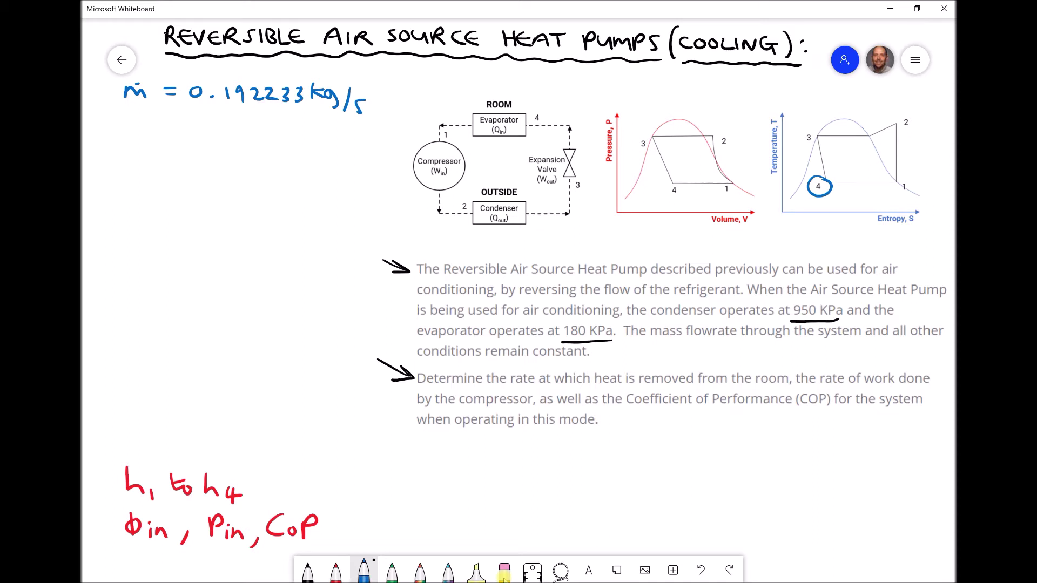
mouse_move(648, 135)
left_mouse_down()
mouse_move(645, 149)
mouse_move(650, 137)
left_mouse_up()
mouse_move(727, 135)
left_mouse_down()
mouse_move(714, 146)
mouse_move(732, 137)
left_mouse_up()
mouse_move(124, 117)
left_mouse_down()
mouse_move(125, 138)
mouse_move(127, 126)
mouse_move(147, 138)
mouse_move(175, 126)
left_mouse_up()
left_click_drag(165, 132, 184, 141)
left_click_drag(184, 120, 205, 143)
left_click_drag(224, 129, 234, 135)
mouse_move(248, 131)
left_mouse_down()
mouse_move(254, 143)
mouse_move(269, 141)
left_mouse_up()
left_click_drag(286, 128, 322, 146)
left_click_drag(323, 129, 335, 143)
left_click_drag(339, 134, 352, 155)
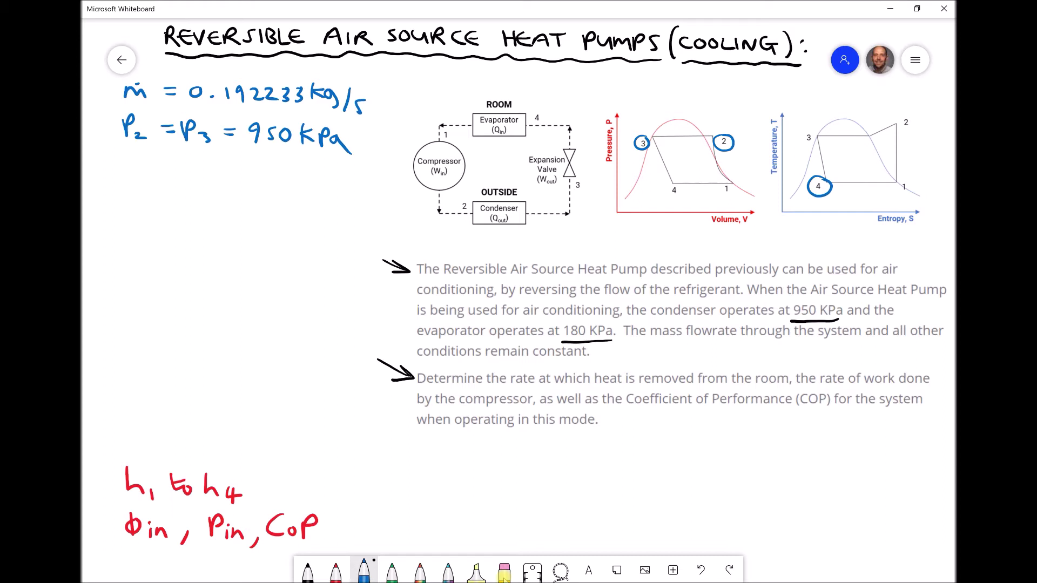
- Circle P-V points 4 and 1, mark the low-pressure level, and write 'P1 = P4 = 180 kPa'
mouse_move(676, 183)
left_mouse_down()
mouse_move(668, 192)
mouse_move(738, 187)
left_mouse_up()
left_click_drag(635, 186, 610, 189)
left_click_drag(125, 164, 127, 178)
mouse_move(125, 160)
left_mouse_down()
mouse_move(138, 180)
mouse_move(169, 167)
left_mouse_up()
left_click_drag(159, 174, 187, 180)
mouse_move(185, 160)
left_mouse_down()
mouse_move(215, 184)
mouse_move(255, 172)
left_mouse_up()
left_click_drag(246, 179, 270, 181)
mouse_move(289, 173)
left_mouse_down()
mouse_move(285, 182)
mouse_move(282, 164)
left_mouse_up()
mouse_move(300, 170)
left_mouse_down()
mouse_move(294, 179)
mouse_move(301, 170)
left_mouse_up()
mouse_move(317, 163)
left_mouse_down()
mouse_move(315, 181)
mouse_move(331, 175)
mouse_move(360, 189)
left_mouse_up()
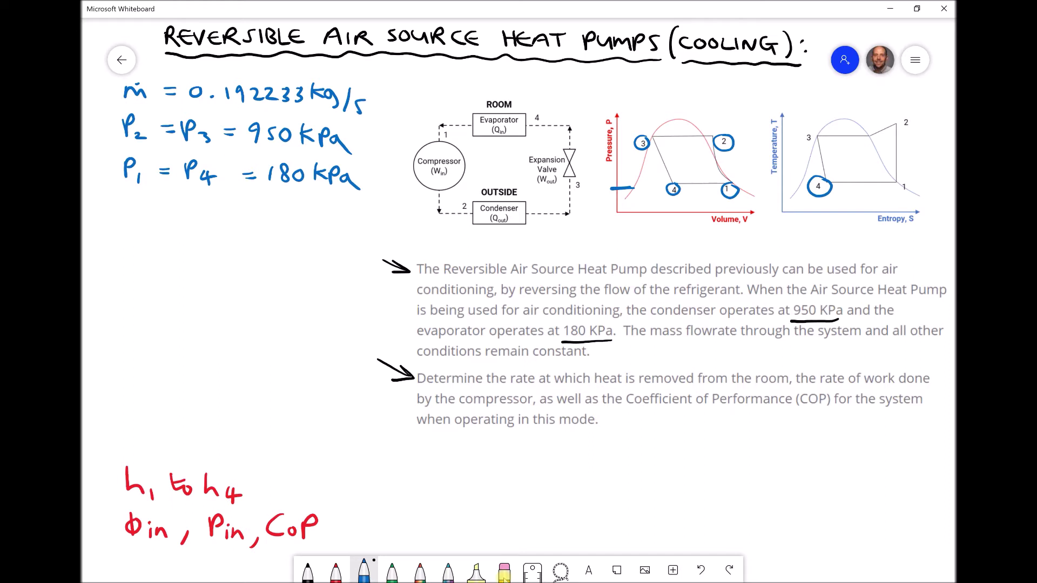
- Write 'h1 = hg @ 180 kPa' and, below it, 's1 = sg @ 180 kPa' in blue
mouse_move(124, 200)
left_mouse_down()
mouse_move(147, 230)
mouse_move(125, 267)
mouse_move(143, 278)
left_mouse_up()
left_click_drag(167, 213, 180, 214)
mouse_move(198, 203)
left_mouse_down()
mouse_move(197, 226)
mouse_move(225, 220)
mouse_move(221, 237)
mouse_move(254, 220)
mouse_move(274, 224)
left_mouse_up()
mouse_move(281, 214)
left_mouse_down()
mouse_move(287, 222)
mouse_move(283, 208)
left_mouse_up()
mouse_move(294, 211)
left_mouse_down()
mouse_move(292, 221)
mouse_move(307, 215)
left_mouse_up()
left_click_drag(307, 215, 320, 219)
mouse_move(325, 210)
left_mouse_down()
mouse_move(325, 224)
mouse_move(356, 225)
left_mouse_up()
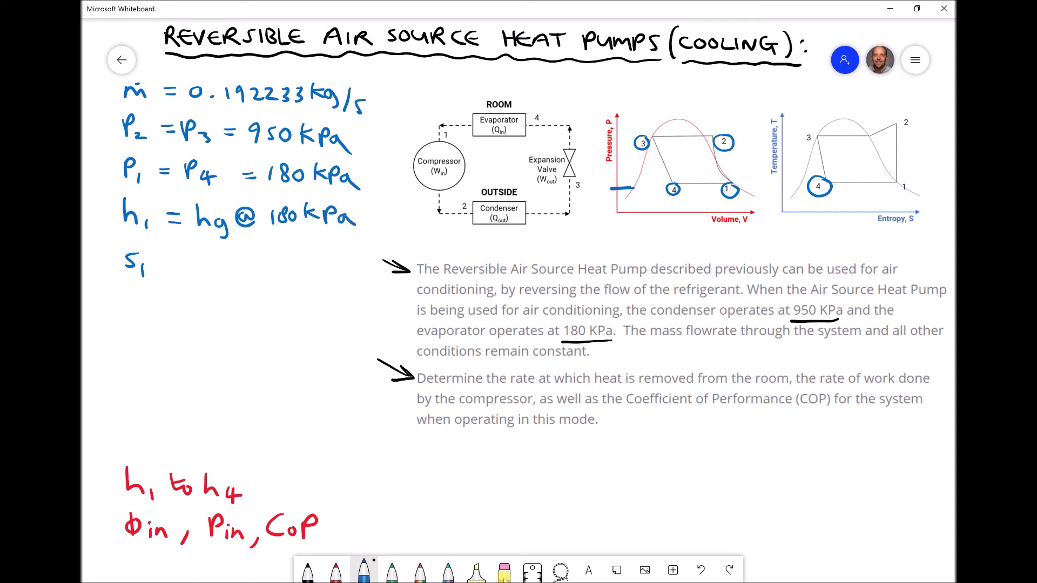
mouse_move(170, 263)
left_mouse_down()
mouse_move(222, 284)
mouse_move(236, 268)
mouse_move(285, 273)
mouse_move(295, 254)
left_mouse_up()
mouse_move(303, 262)
left_mouse_down()
mouse_move(328, 273)
mouse_move(339, 263)
mouse_move(358, 282)
left_mouse_up()
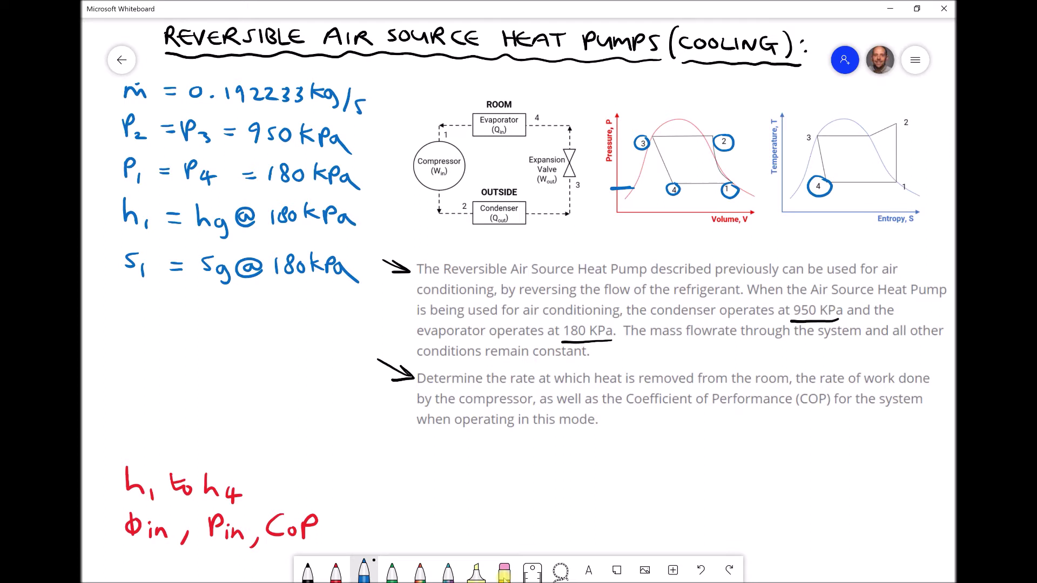
- Circle T-s points 1 and 2 and join them with a vertical constant-entropy line
left_click_drag(902, 176, 900, 222)
left_click_drag(906, 114, 897, 174)
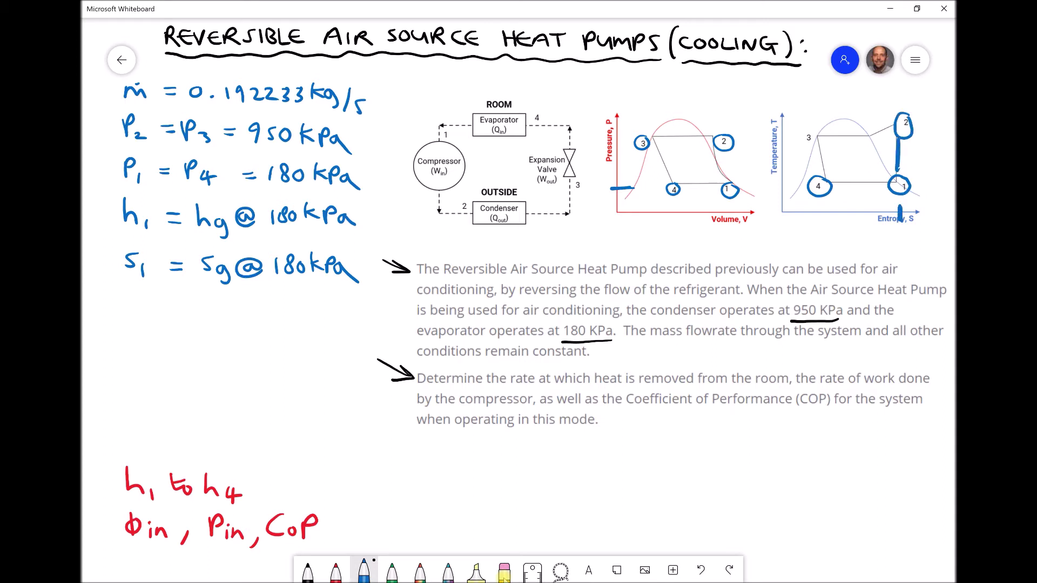